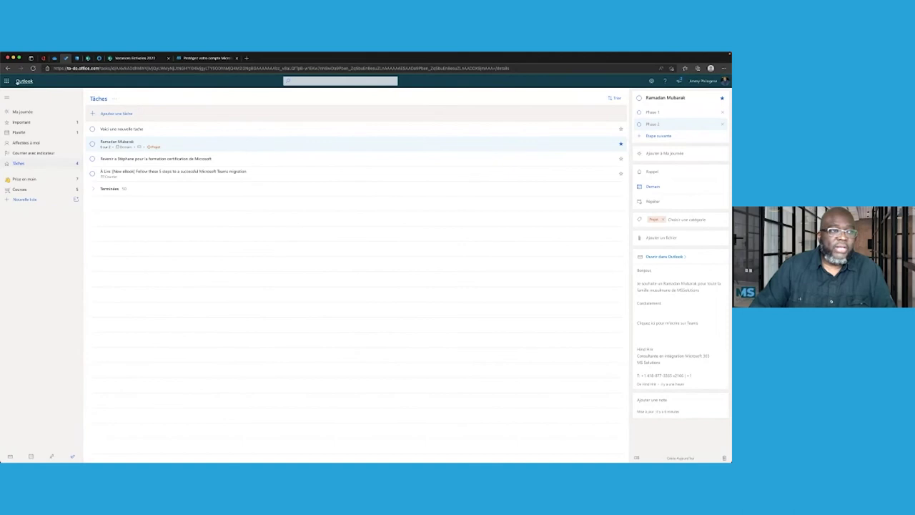
Step: Open Outlook and bring up the draft e-mail "Prochain Webinaire" from the Brouillons folder
{"action": "left_click", "coordinate": [7, 81]}
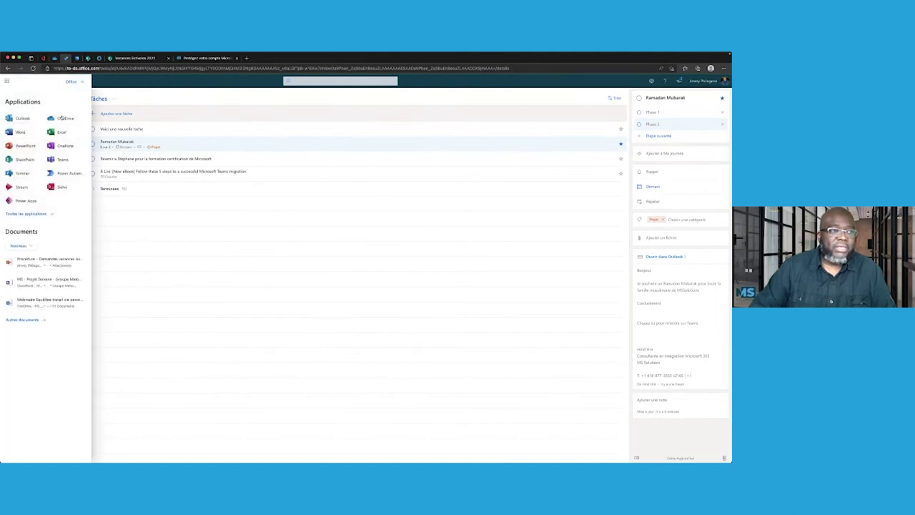
{"action": "left_click", "coordinate": [22, 118]}
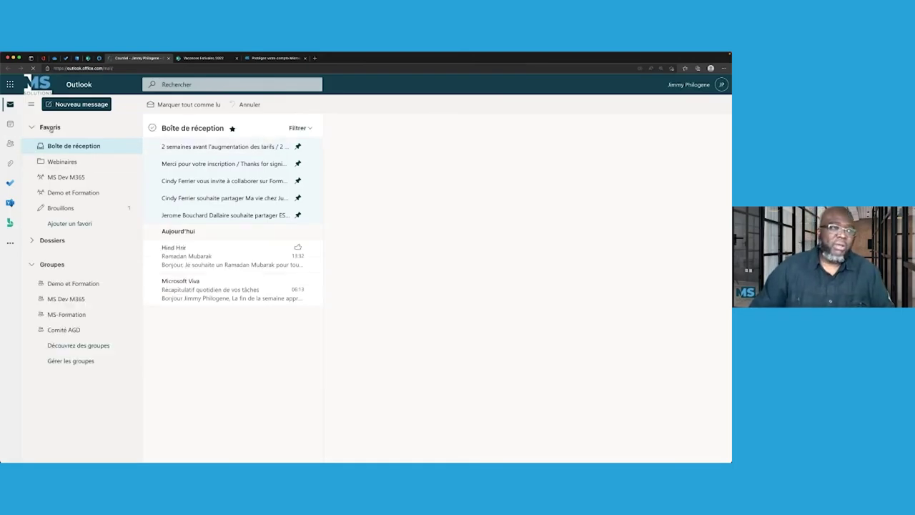
{"action": "left_click", "coordinate": [70, 210]}
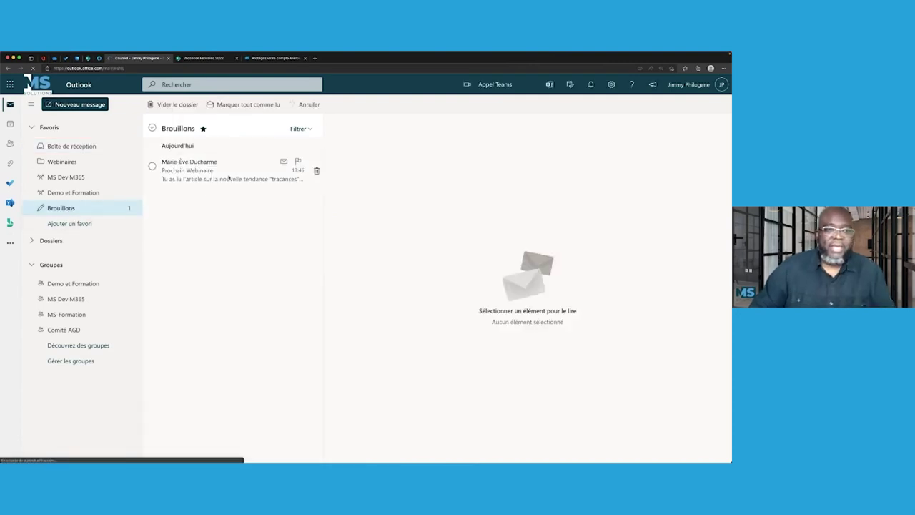
{"action": "left_click", "coordinate": [229, 179]}
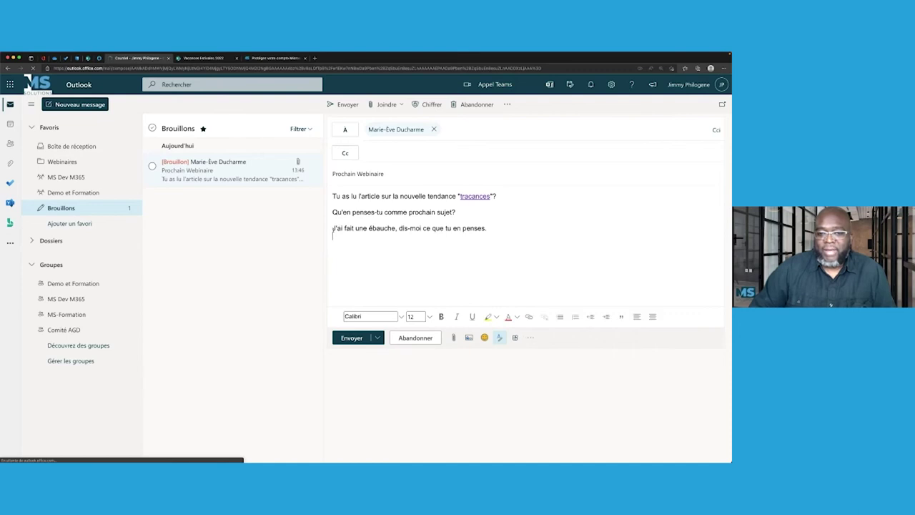
{"action": "left_click_drag", "start_coordinate": [333, 228], "coordinate": [384, 228]}
{"action": "left_click", "coordinate": [398, 249]}
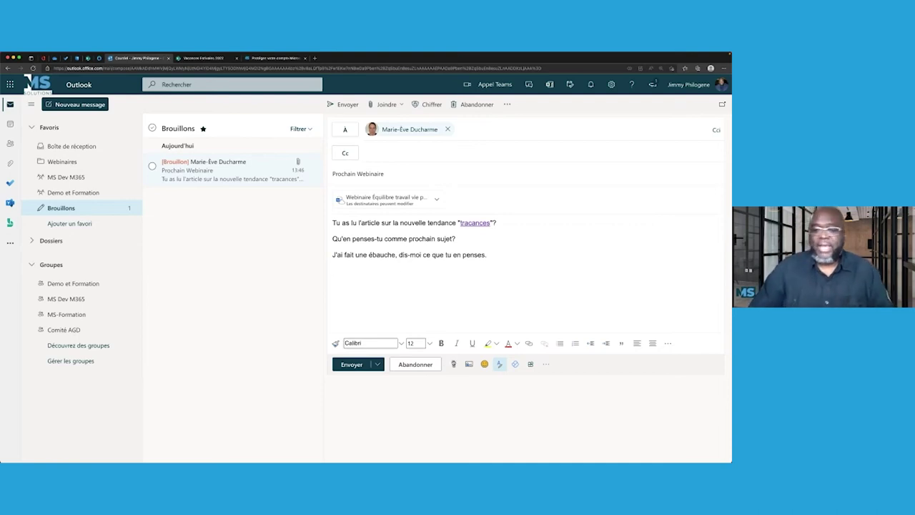
Step: Attach "Webinaire Équilibre travail vie personnelle.docx" from the OneDrive folder 01 Documents as a OneDrive link, and remove the earlier duplicate attachment
{"action": "left_click", "coordinate": [453, 364]}
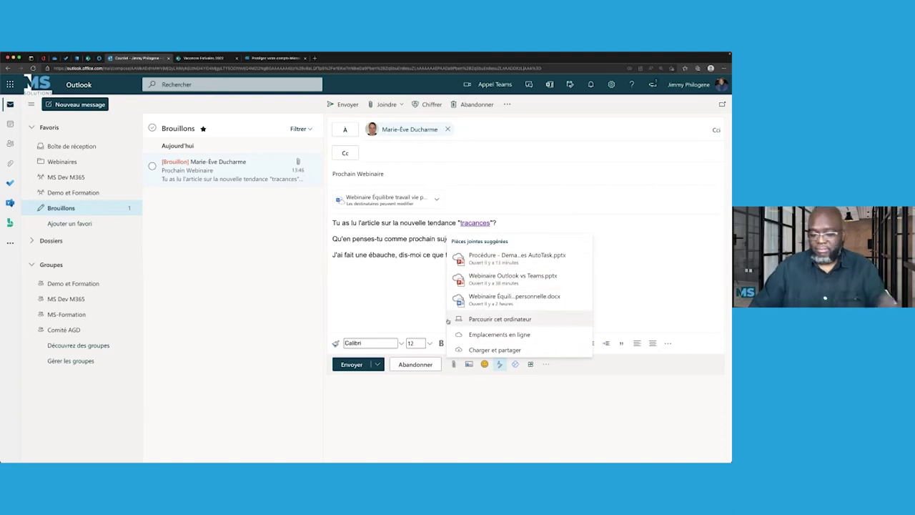
{"action": "left_click", "coordinate": [499, 339]}
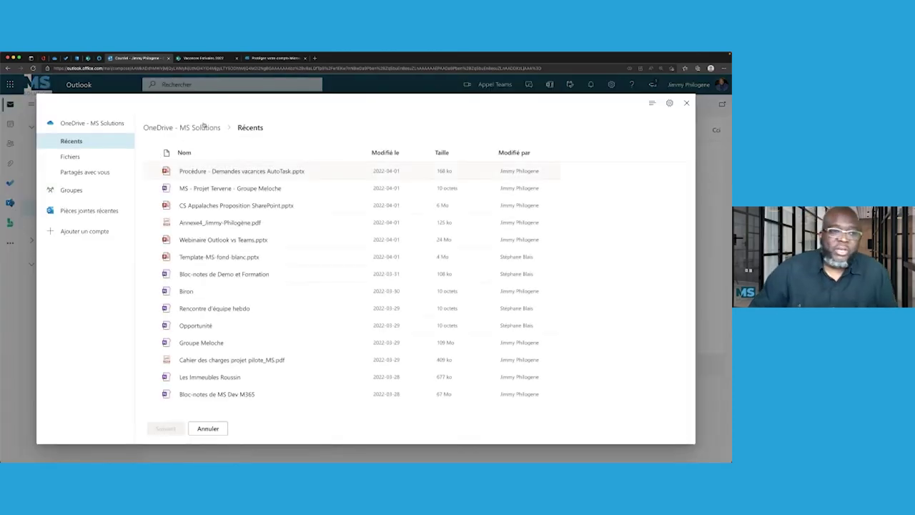
{"action": "left_click", "coordinate": [91, 156]}
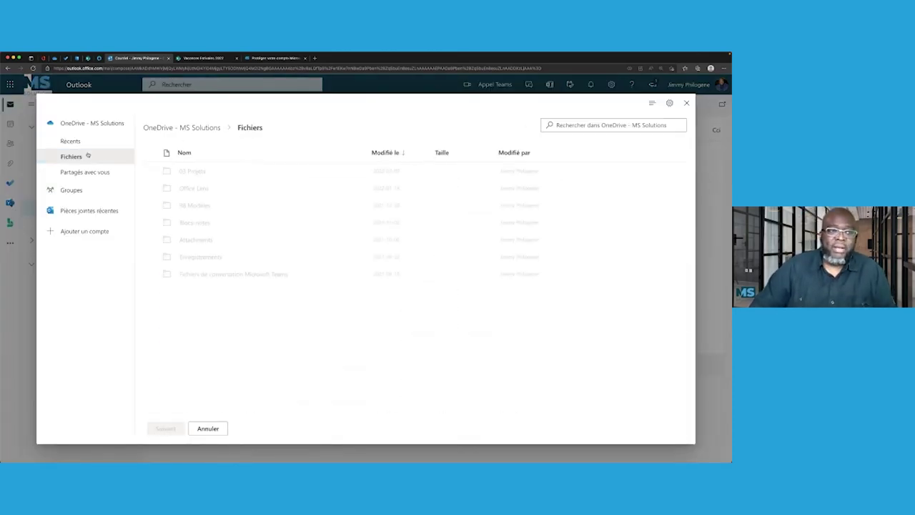
{"action": "left_click", "coordinate": [196, 343]}
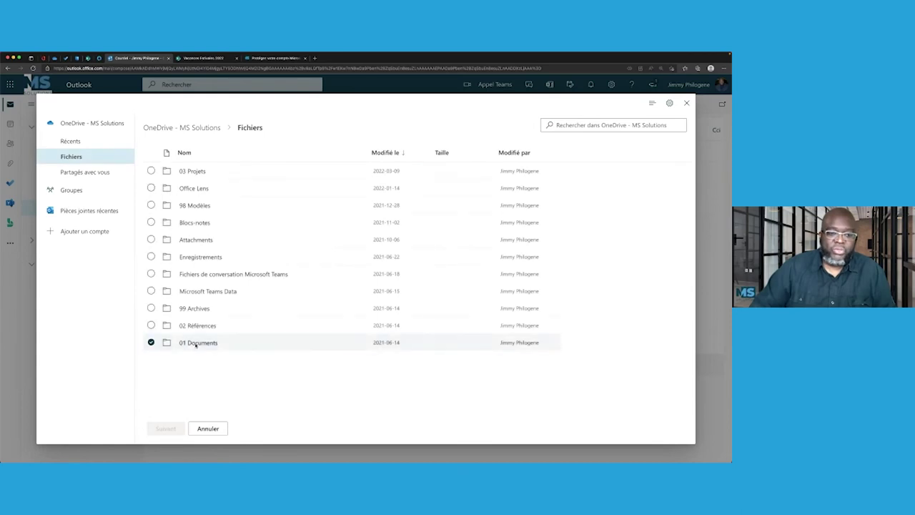
{"action": "left_click", "coordinate": [195, 343]}
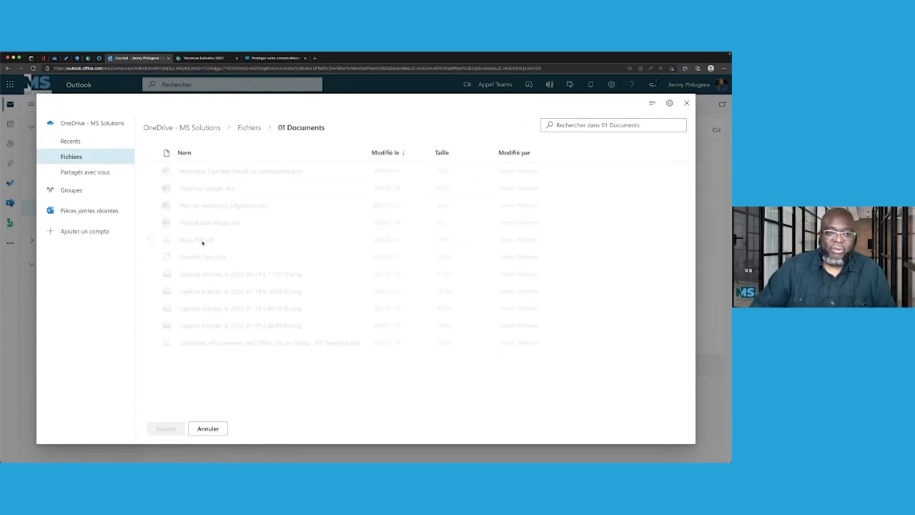
{"action": "left_click", "coordinate": [195, 171]}
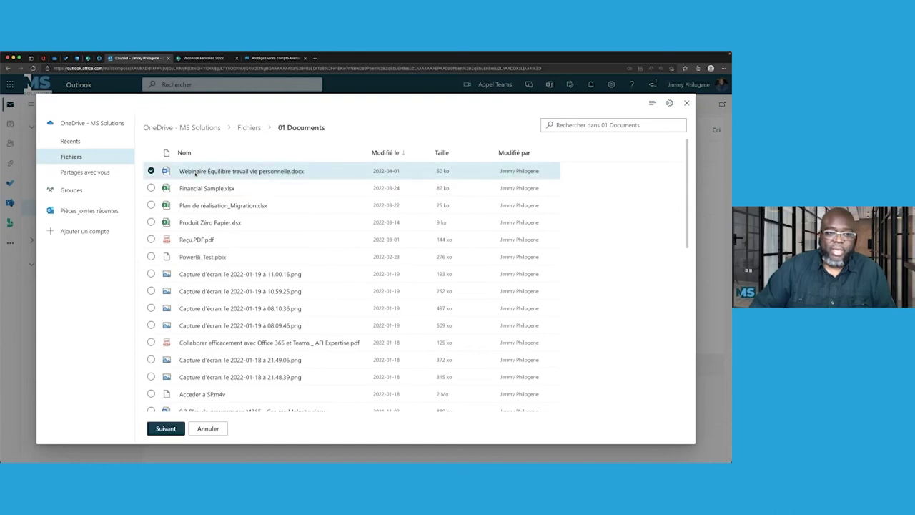
{"action": "left_click", "coordinate": [166, 429]}
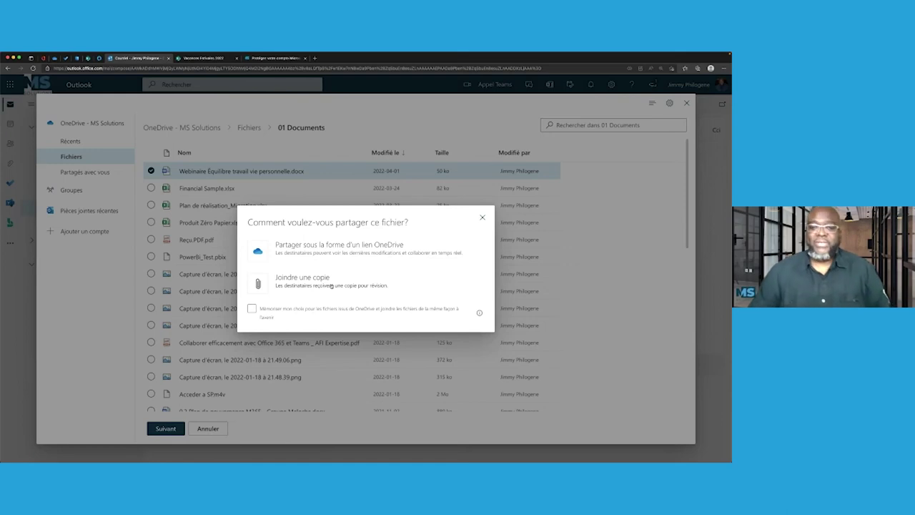
{"action": "left_click", "coordinate": [340, 253]}
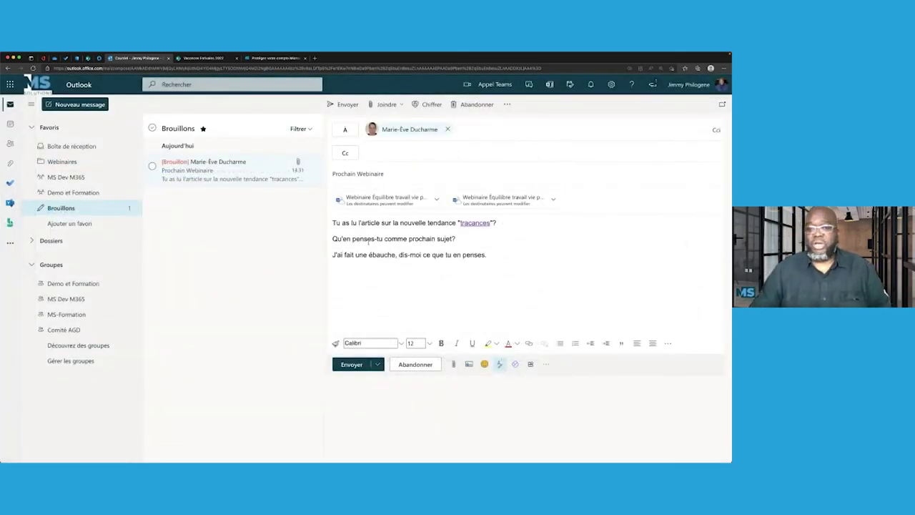
{"action": "left_click", "coordinate": [436, 199]}
{"action": "left_click", "coordinate": [355, 324]}
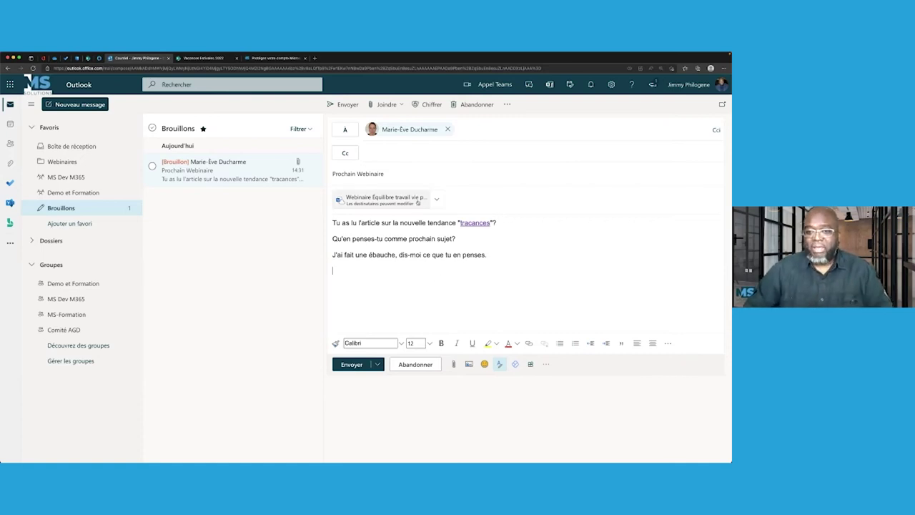
Step: Examine the actions and recipient permission options available for the draft's attached document
{"action": "left_click", "coordinate": [436, 200]}
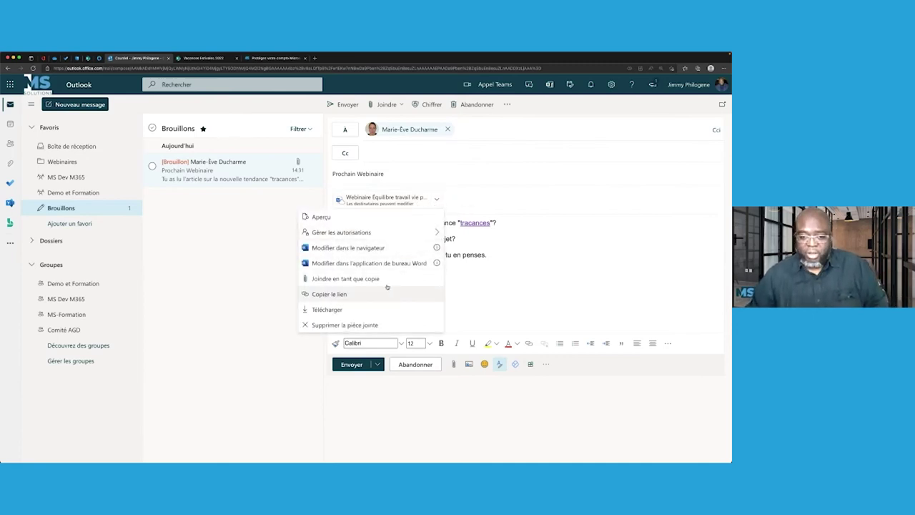
{"action": "mouse_move", "coordinate": [429, 235]}
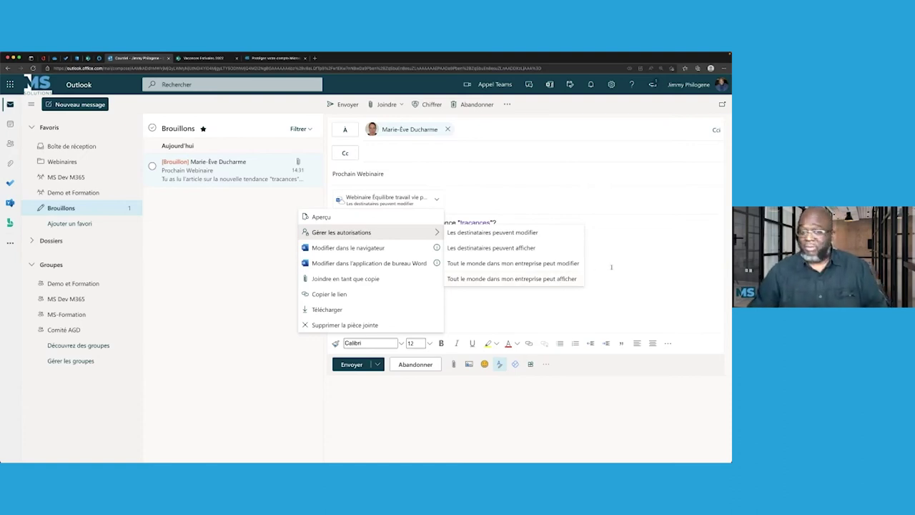
{"action": "left_click", "coordinate": [612, 267]}
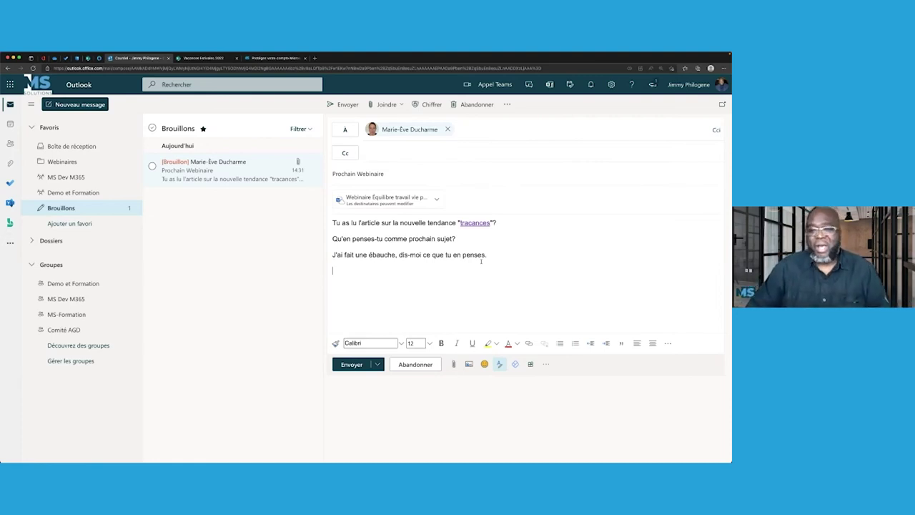
Step: Switch to Teams, and in the colleague's chat write a message asking for an opinion on "tracances" as the next topic and on the rough draft
{"action": "left_click", "coordinate": [461, 287]}
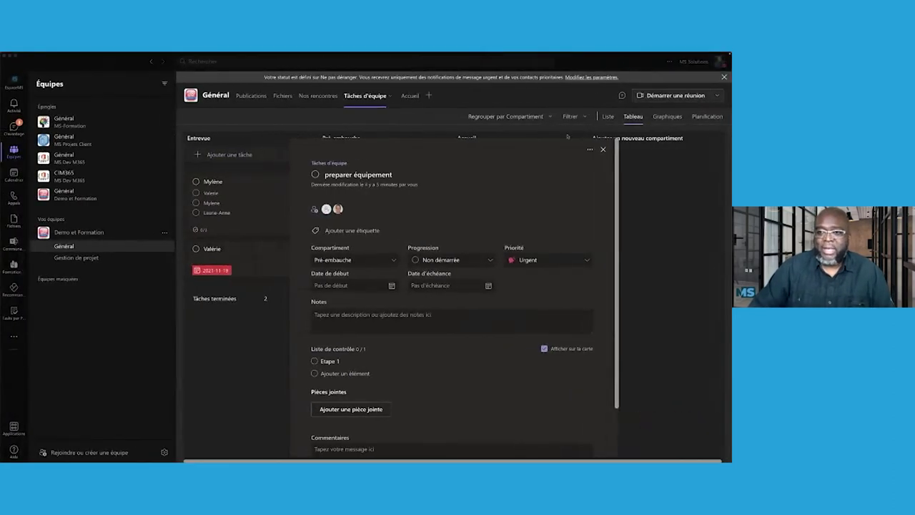
{"action": "left_click", "coordinate": [603, 150]}
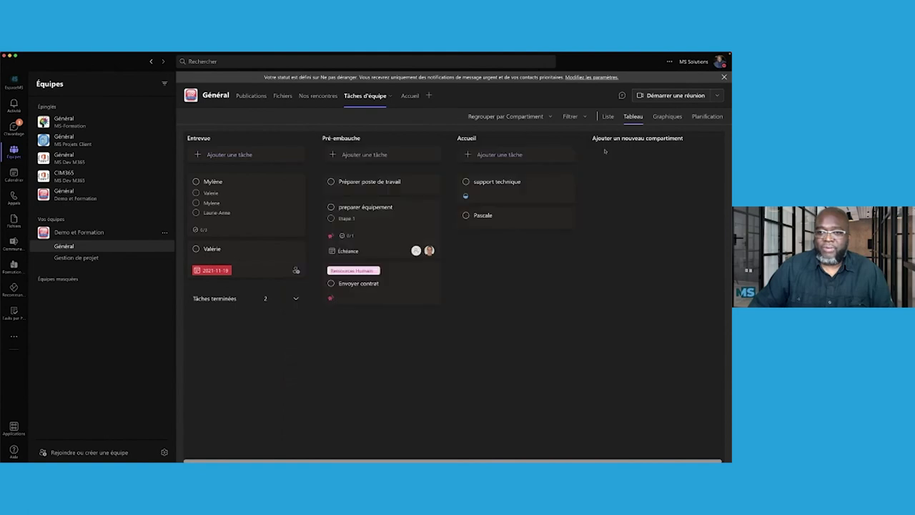
{"action": "left_click", "coordinate": [16, 130]}
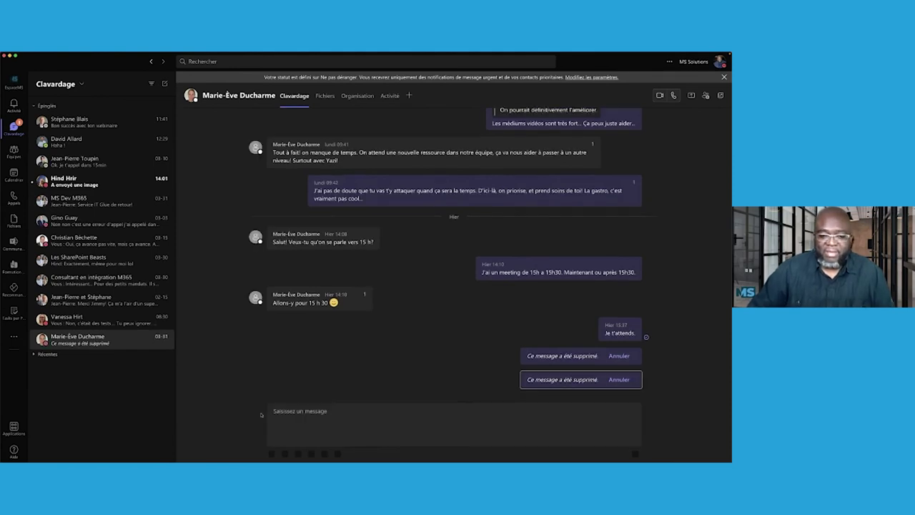
{"action": "type", "text": "Salut Marie-Ève,  As tu as lu l'article sur la nouvelle tendance \"tracances\"? Qu'en penses-tu comme prochain sujet?  J'ai fait une ébauche, dis-moi ce que tu en penses."}
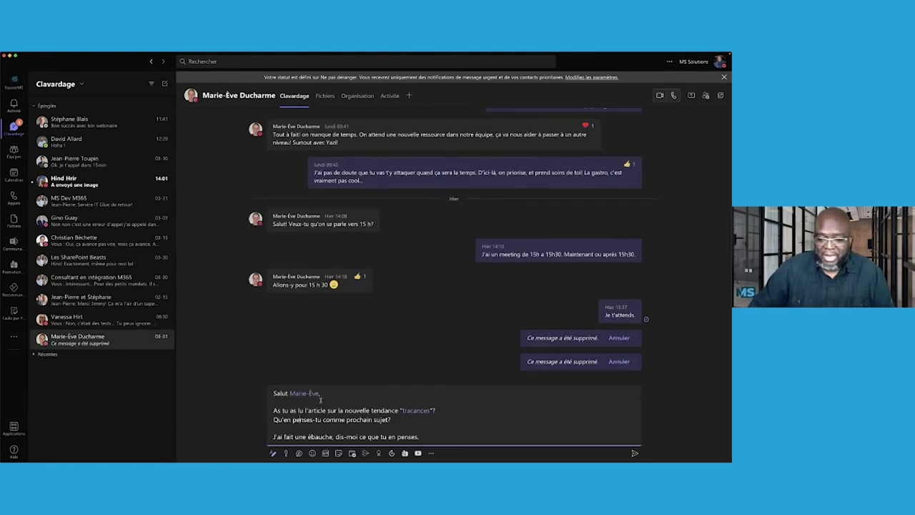
Step: Attach "Webinaire Équilibre travail vie personnelle.docx" from the OneDrive folder 01 Documents to the chat message
{"action": "left_click", "coordinate": [300, 455]}
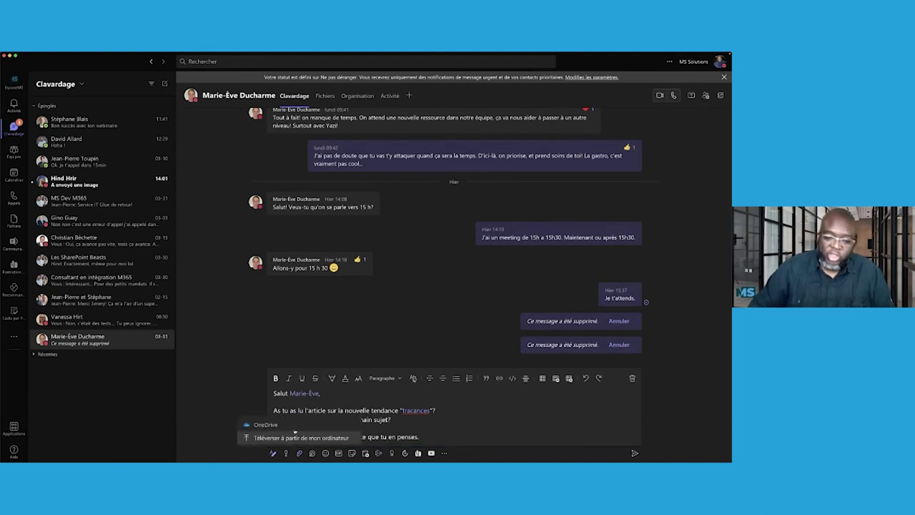
{"action": "left_click", "coordinate": [294, 430]}
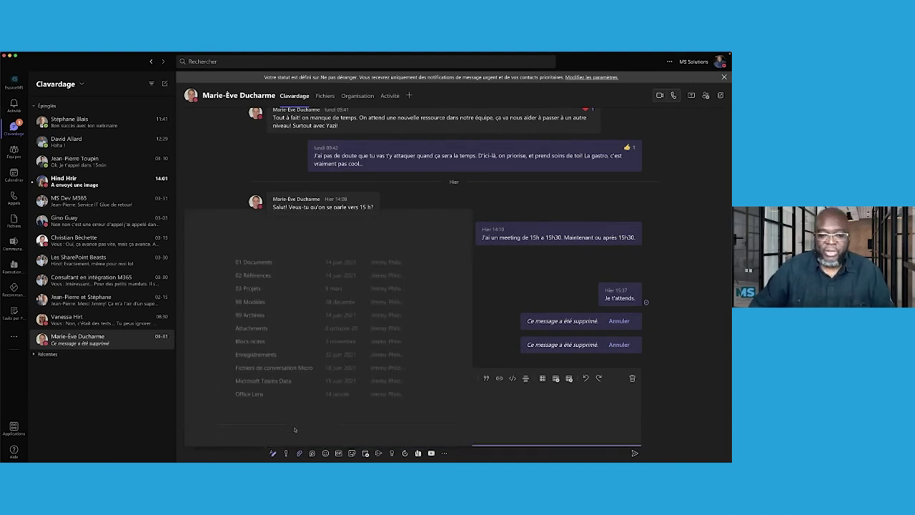
{"action": "left_click", "coordinate": [257, 257]}
{"action": "scroll", "coordinate": [283, 406], "scroll_direction": "down", "scroll_amount": 10}
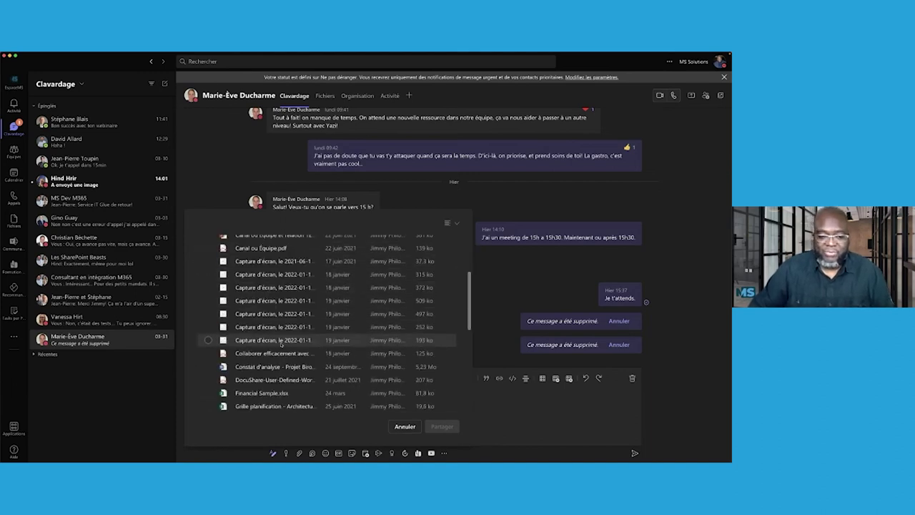
{"action": "left_click", "coordinate": [283, 406]}
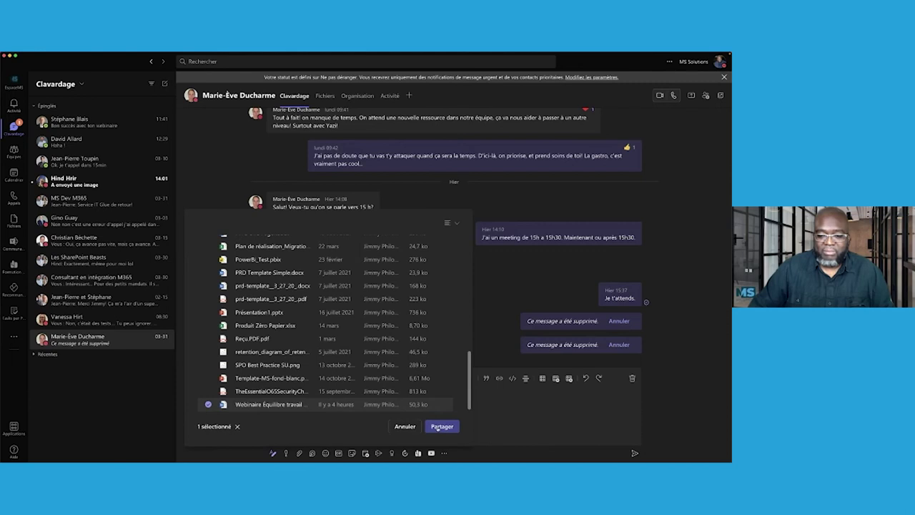
{"action": "left_click", "coordinate": [442, 426]}
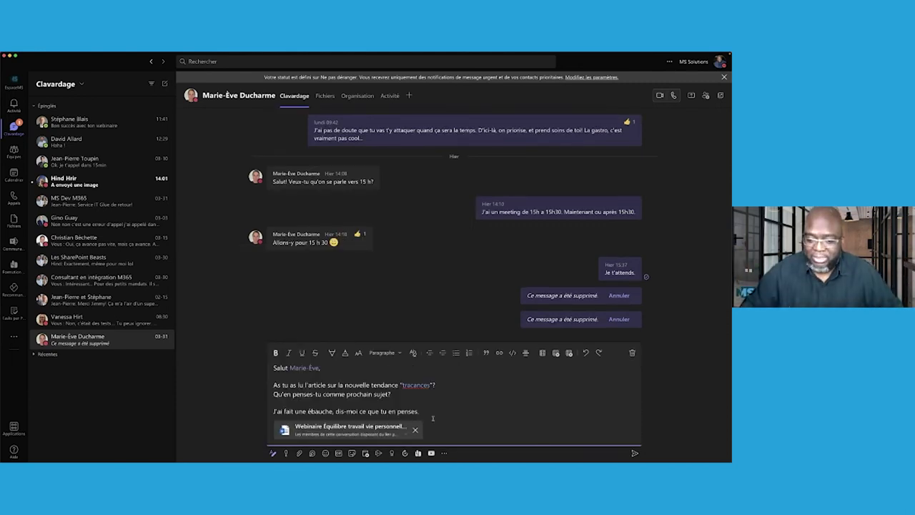
Step: Apply the file's link settings for current conversation participants with modification allowed, and send the chat message
{"action": "left_click", "coordinate": [397, 435]}
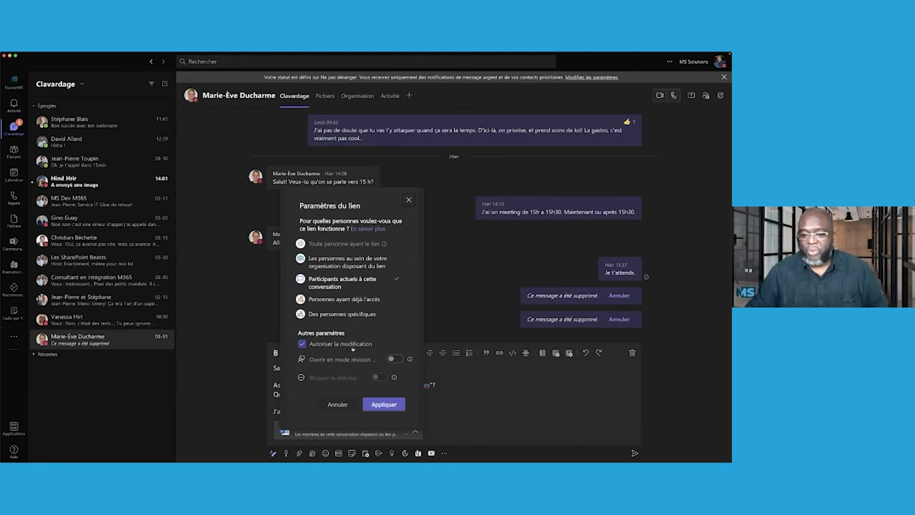
{"action": "left_click", "coordinate": [303, 345]}
{"action": "left_click", "coordinate": [302, 344]}
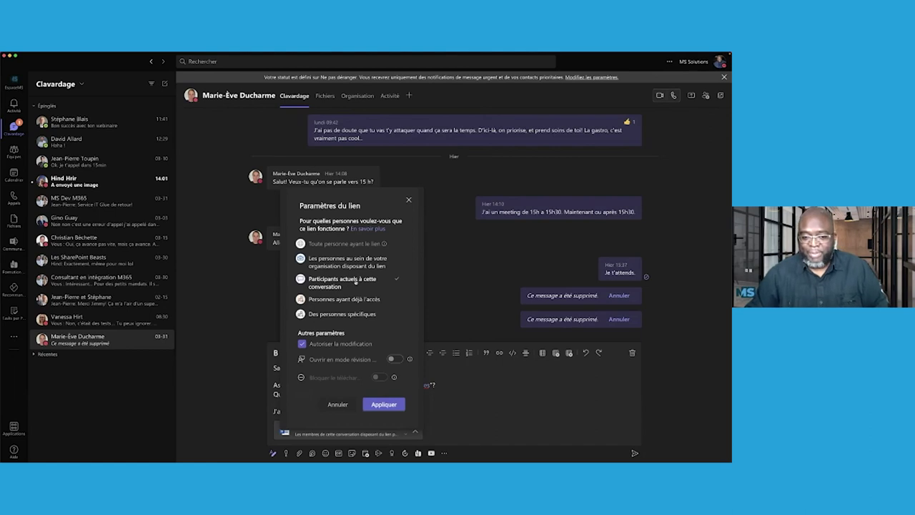
{"action": "left_click", "coordinate": [384, 405]}
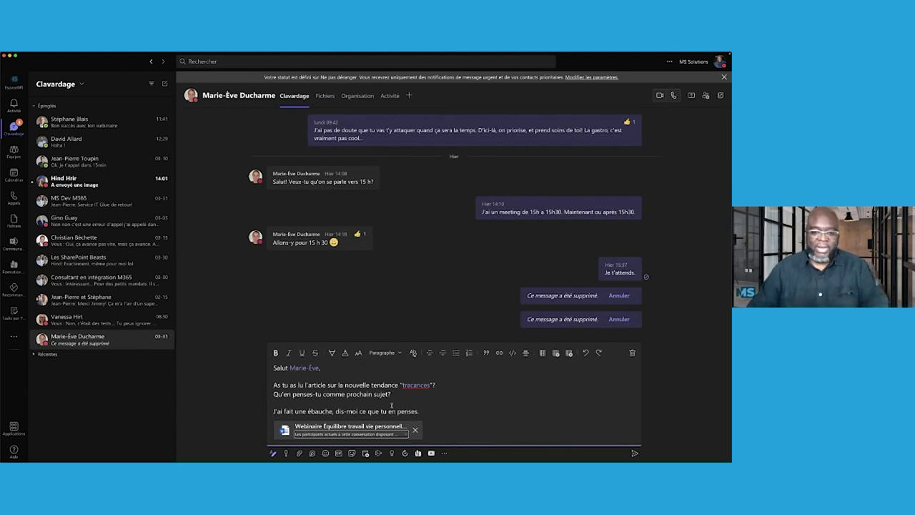
{"action": "left_click", "coordinate": [635, 453]}
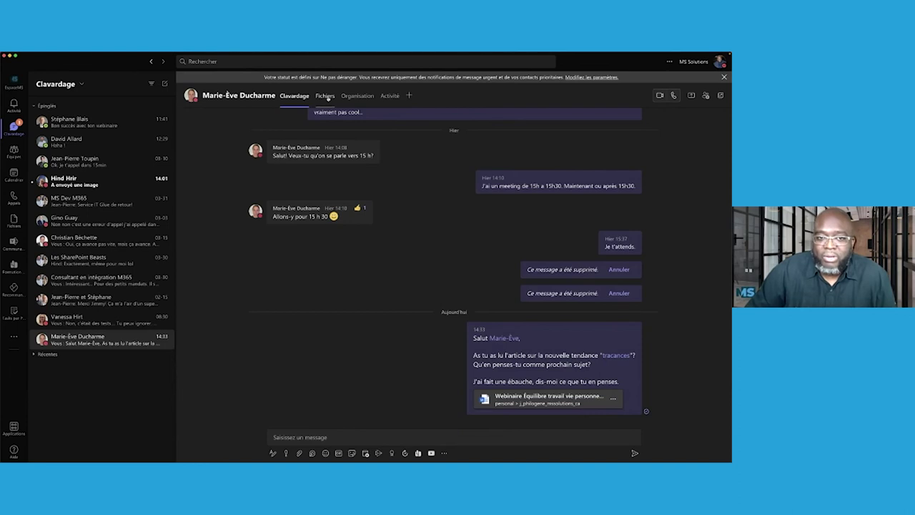
Step: Check the files shared in the colleague's chat, and search Teams for "équilibre"
{"action": "left_click", "coordinate": [326, 96]}
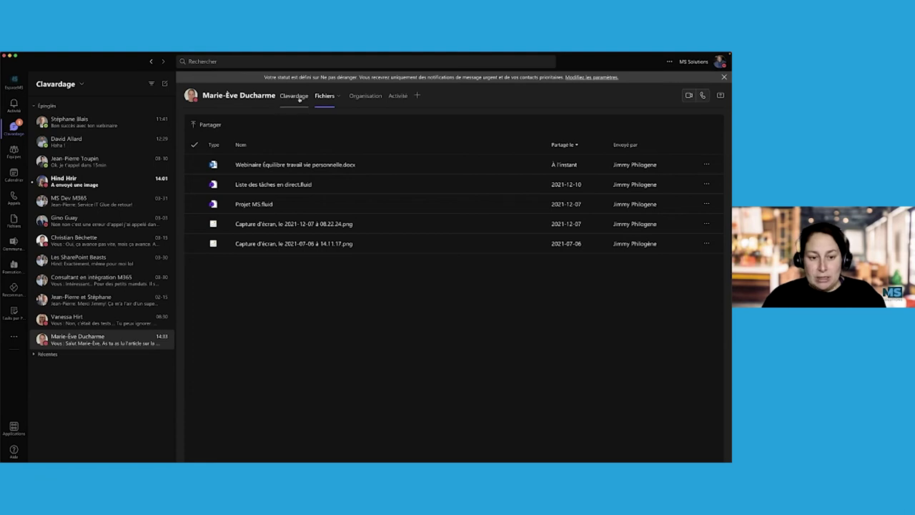
{"action": "left_click", "coordinate": [300, 97]}
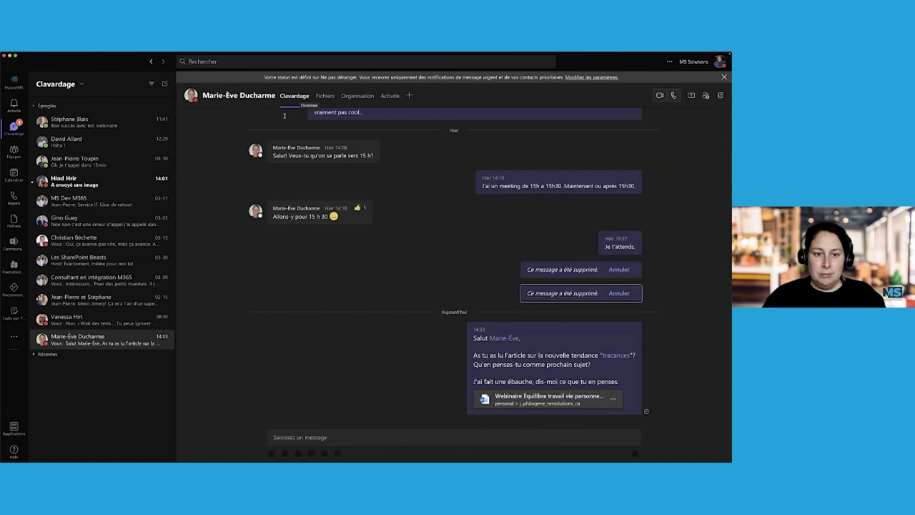
{"action": "left_click", "coordinate": [224, 62]}
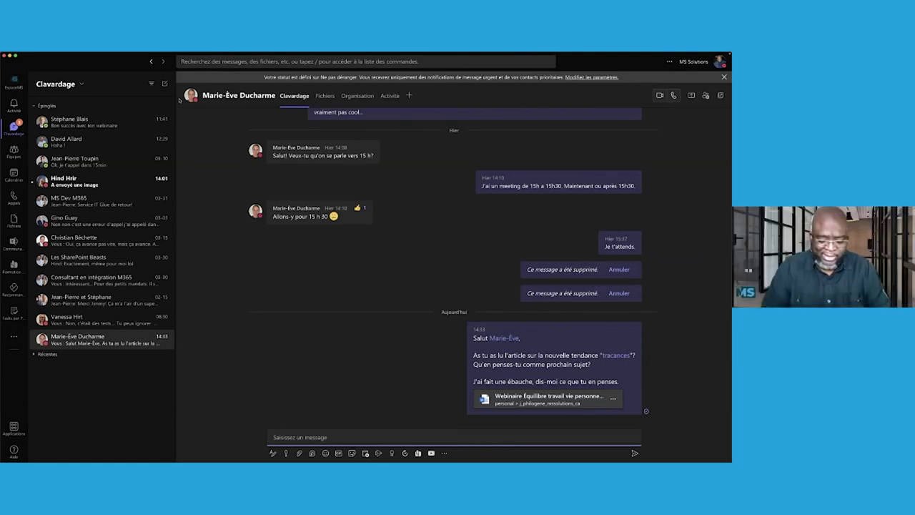
{"action": "type", "text": "équilibre"}
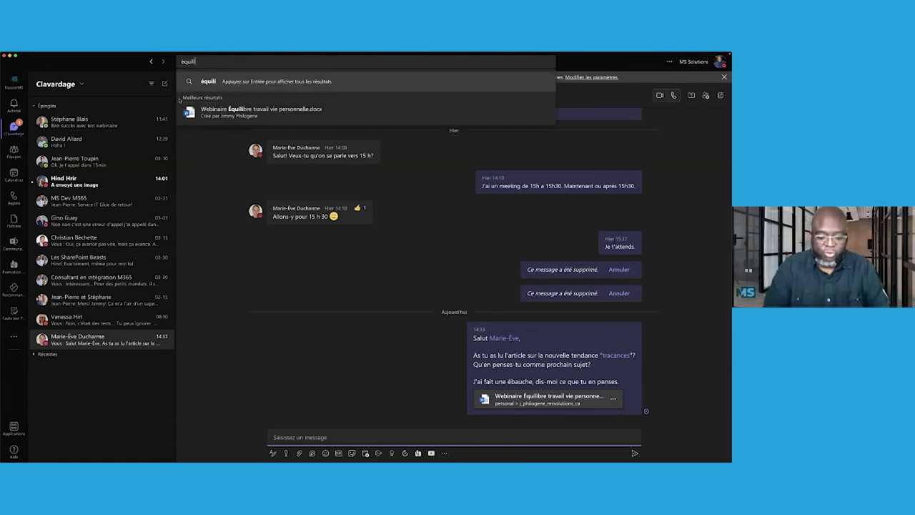